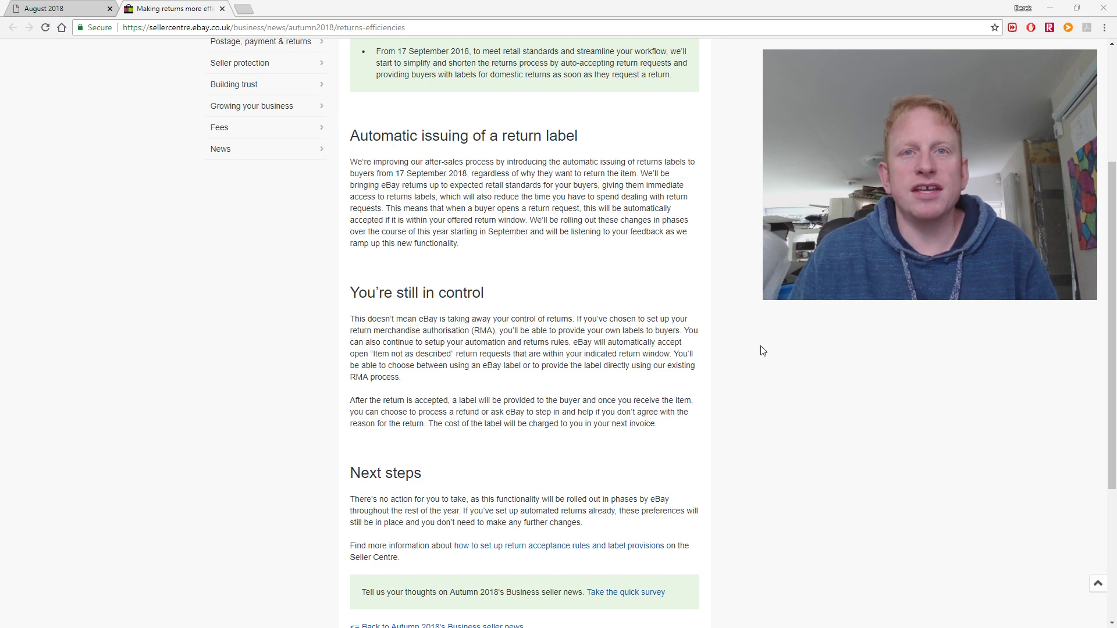
scroll(761, 351, "up", 3)
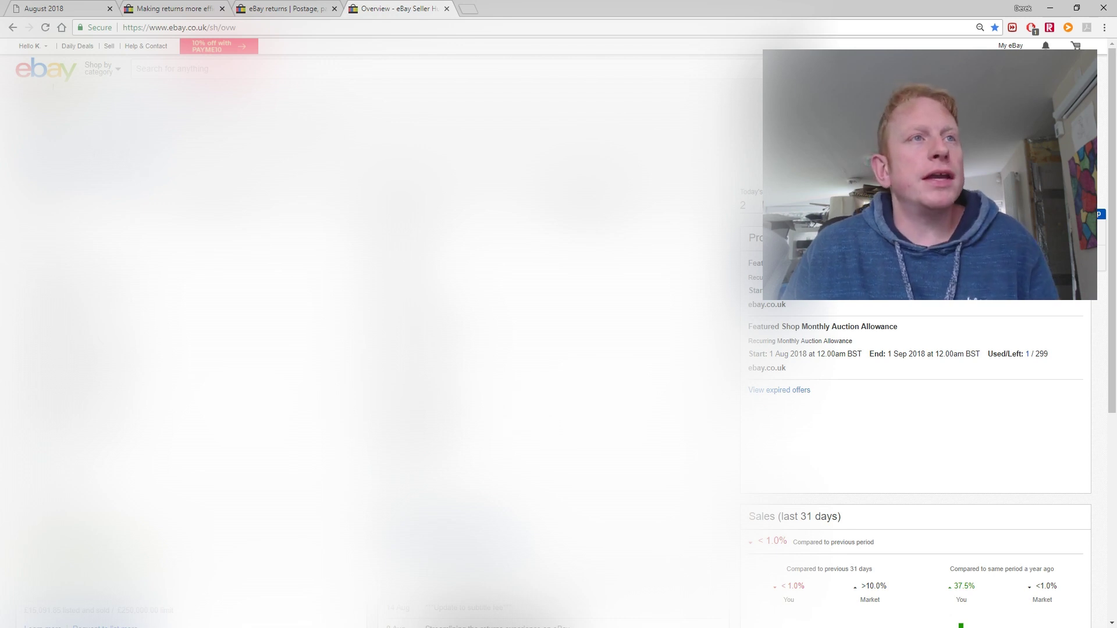
Step: Go to My eBay Account's Site preferences and highlight the Returns preferences heading
mouse_move(25, 45)
left_click(47, 54)
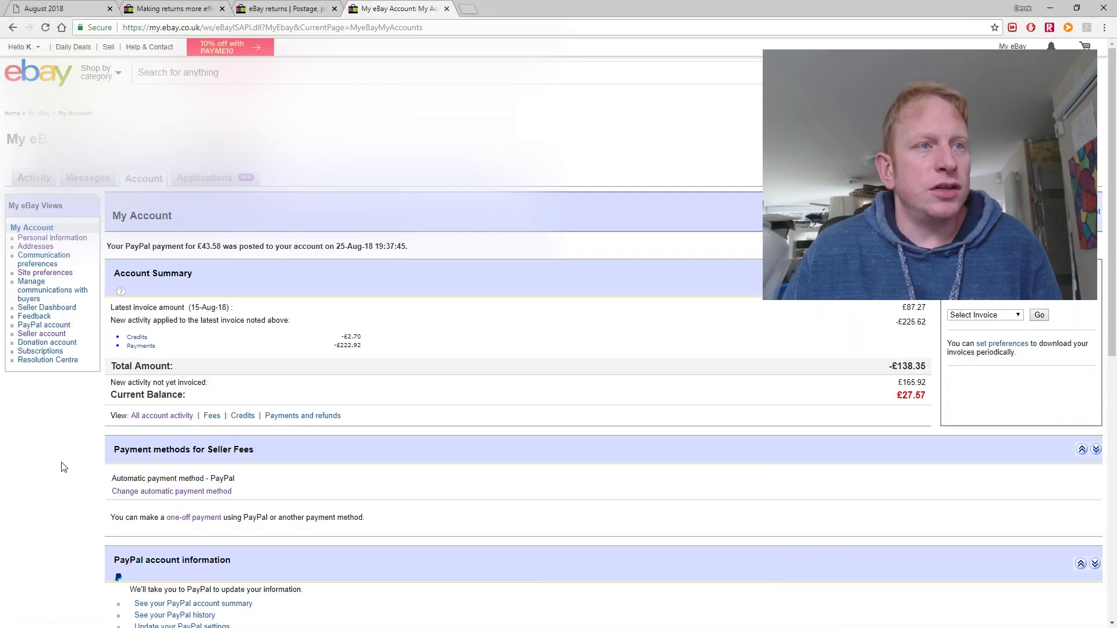
left_click(46, 274)
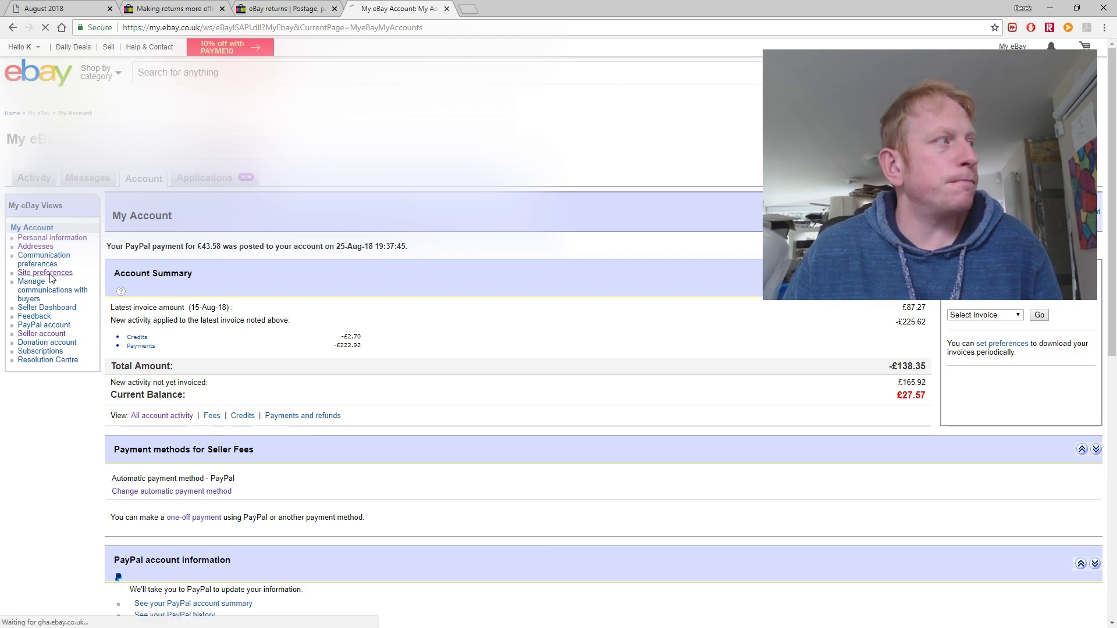
scroll(367, 353, "down", 5)
scroll(368, 354, "down", 4)
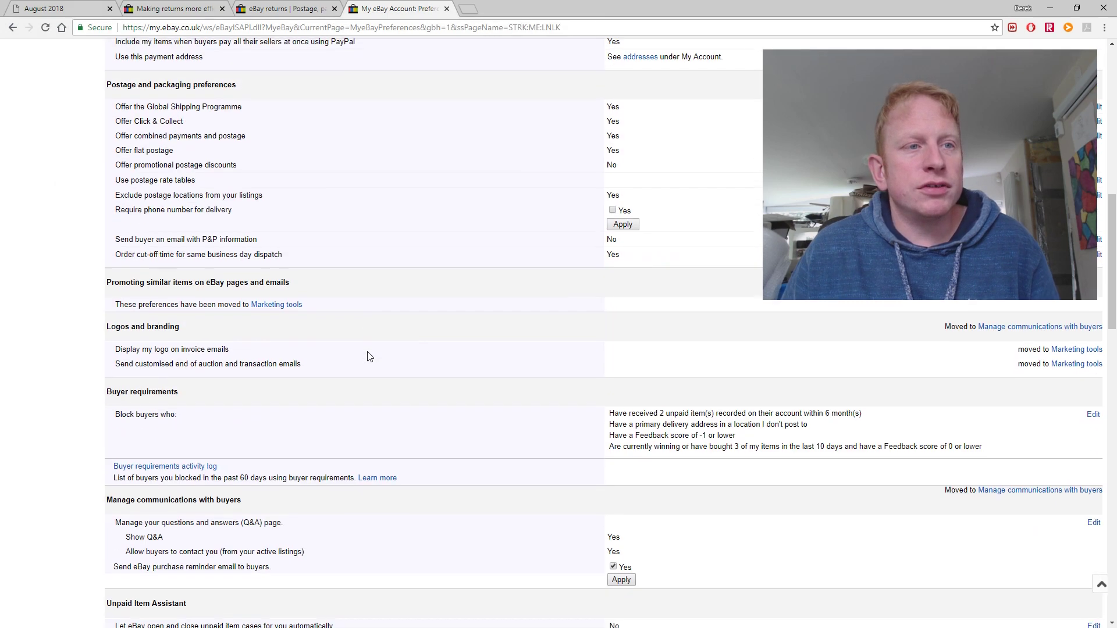
scroll(367, 354, "down", 3)
scroll(367, 354, "down", 3)
scroll(367, 353, "down", 5)
scroll(367, 353, "down", 2)
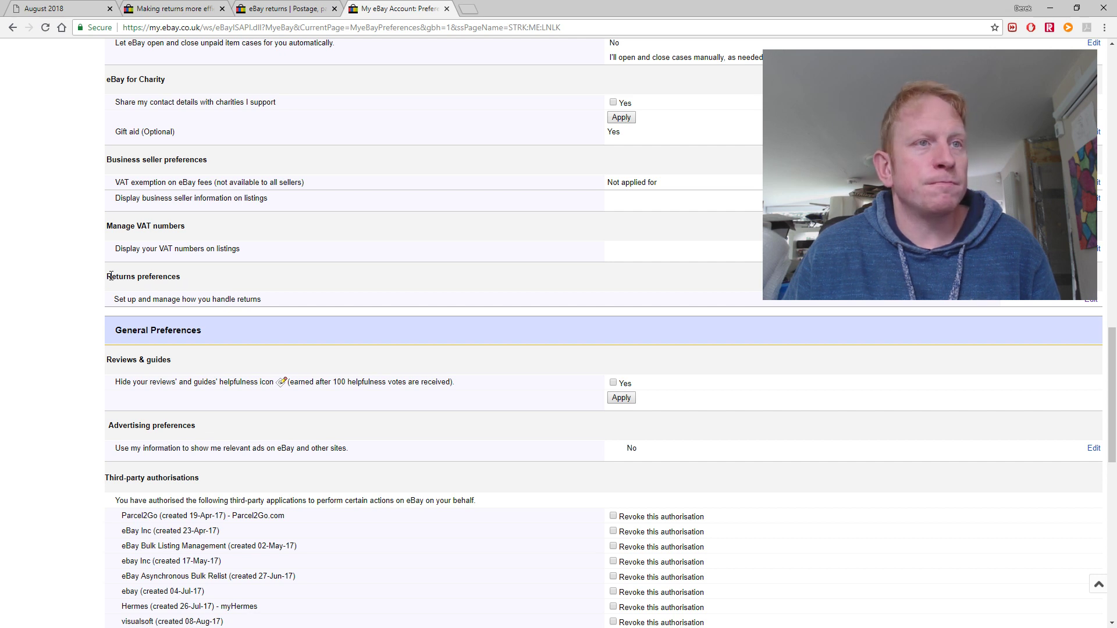
left_click_drag(106, 277, 180, 277)
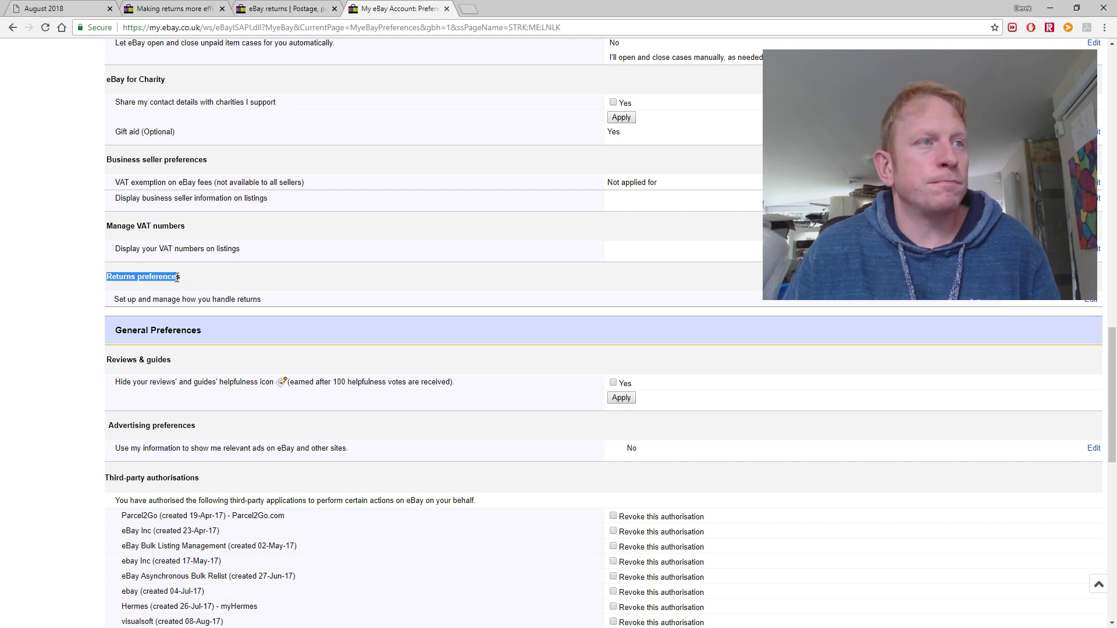
left_click(301, 292)
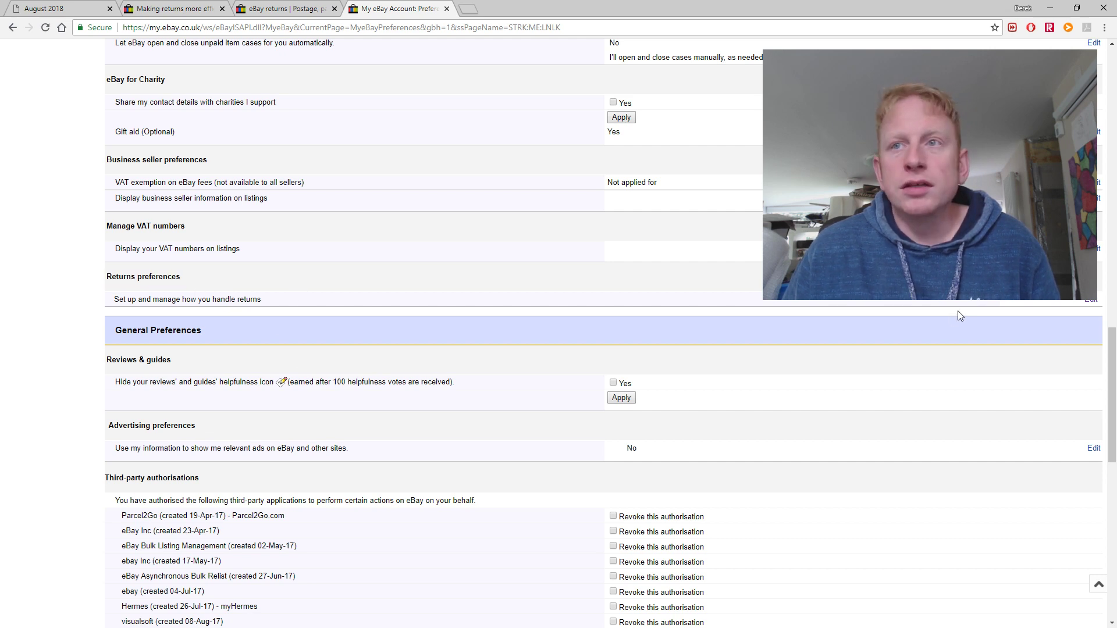
Step: Edit Returns preferences and highlight the 'RMA number - On' heading at the bottom
left_click(1092, 305)
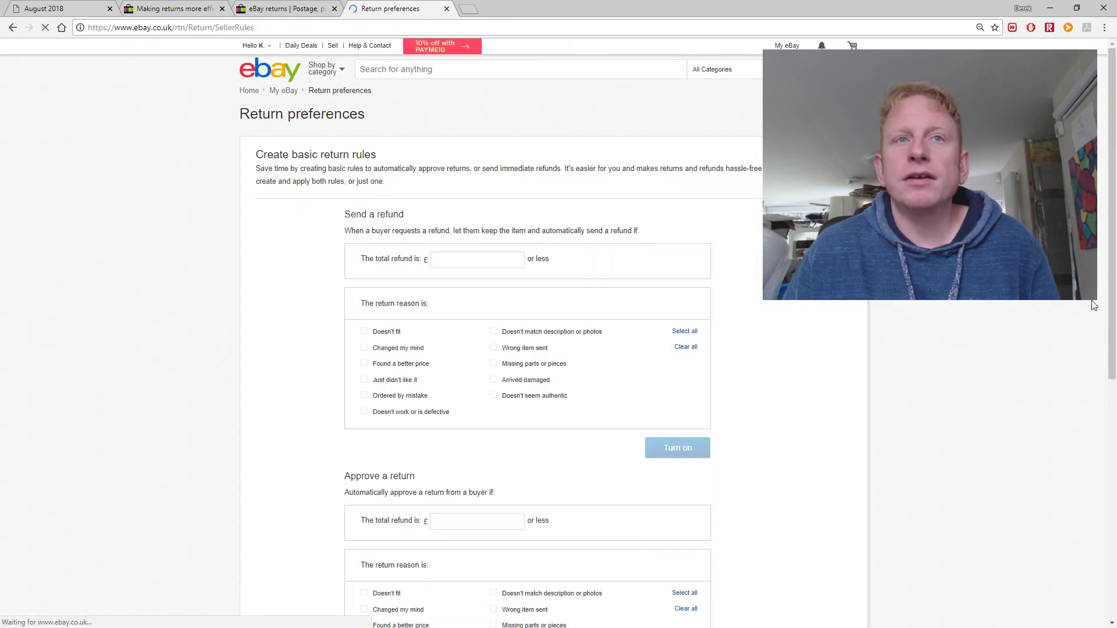
scroll(715, 306, "down", 5)
scroll(715, 306, "down", 5)
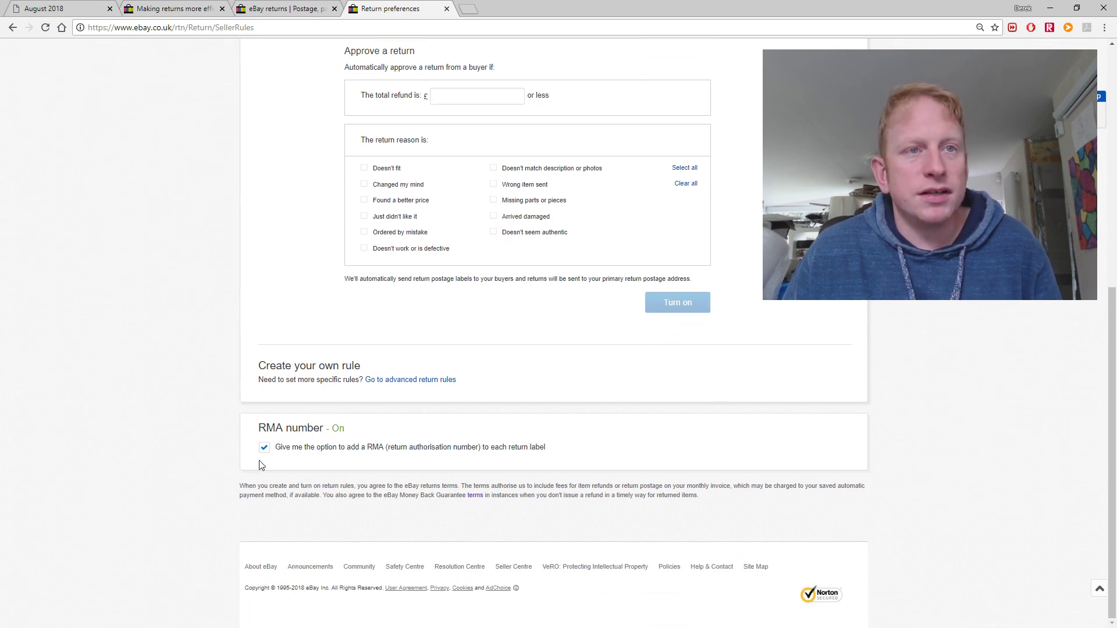
left_click_drag(258, 428, 330, 427)
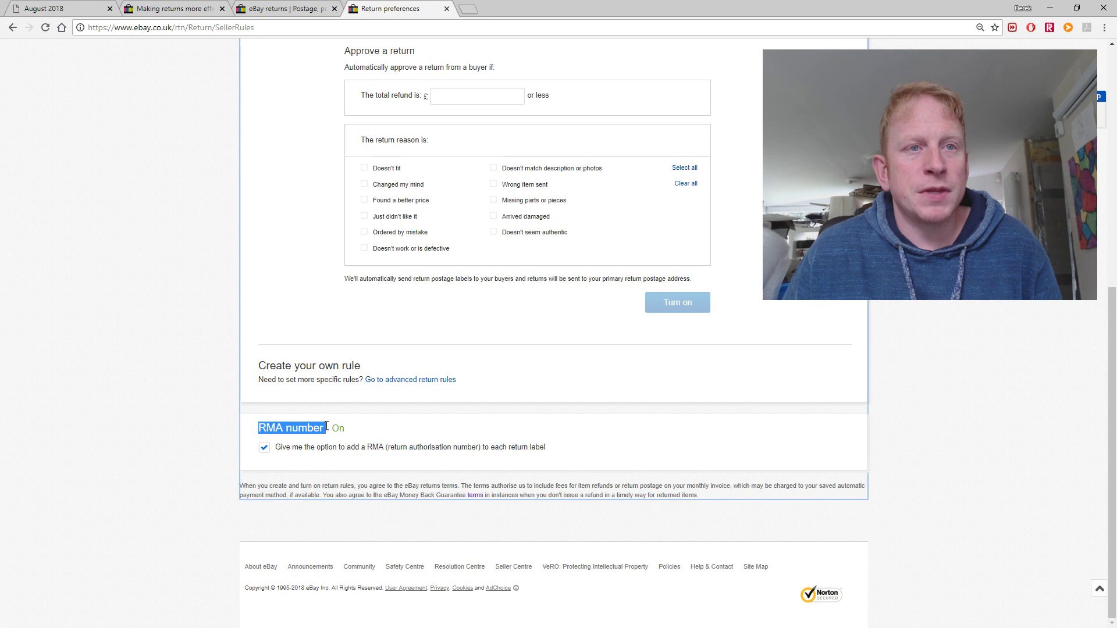